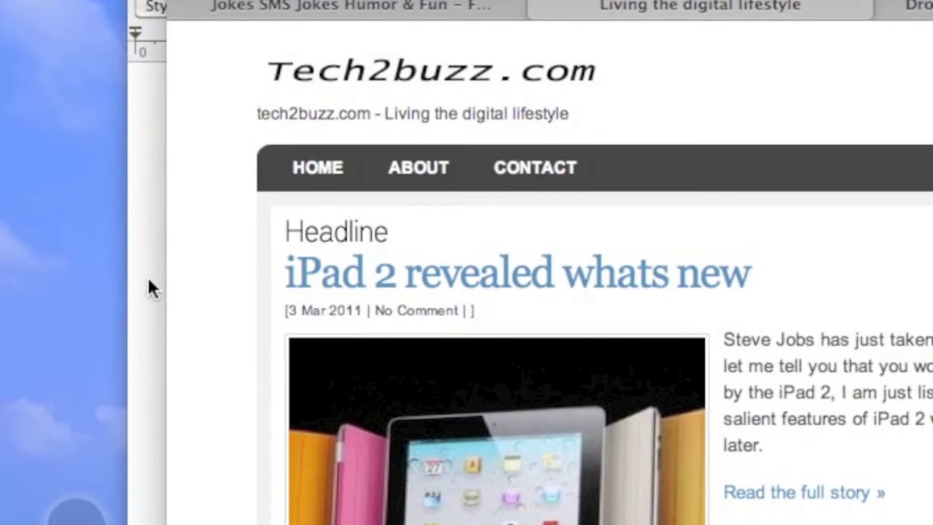
# Bring the blank text document to the front over the Tech2buzz.com page in Safari
pyautogui.click(149, 281)
# Type 'This is a one' and 'This is two' on two separate lines
pyautogui.write('Thi')
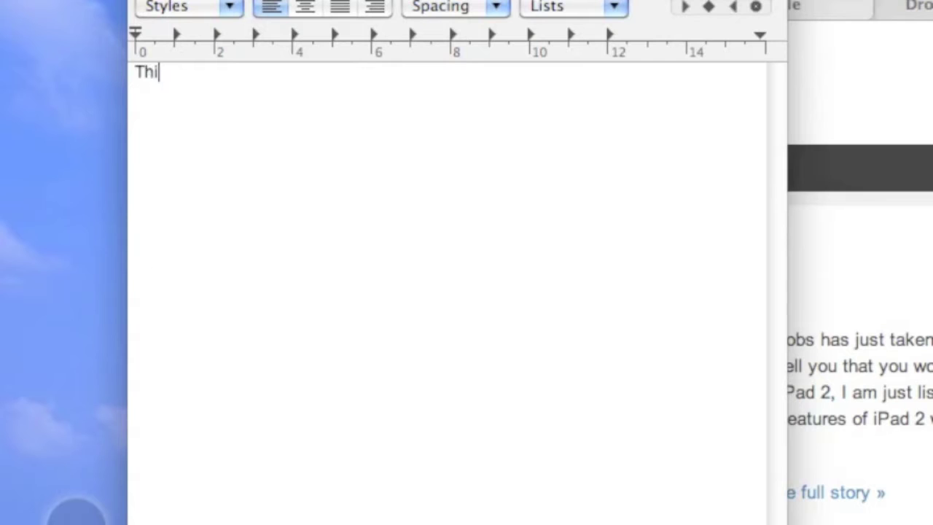
pyautogui.write('s is a one')
pyautogui.press('Return')
pyautogui.press('Return')
pyautogui.write('This is')
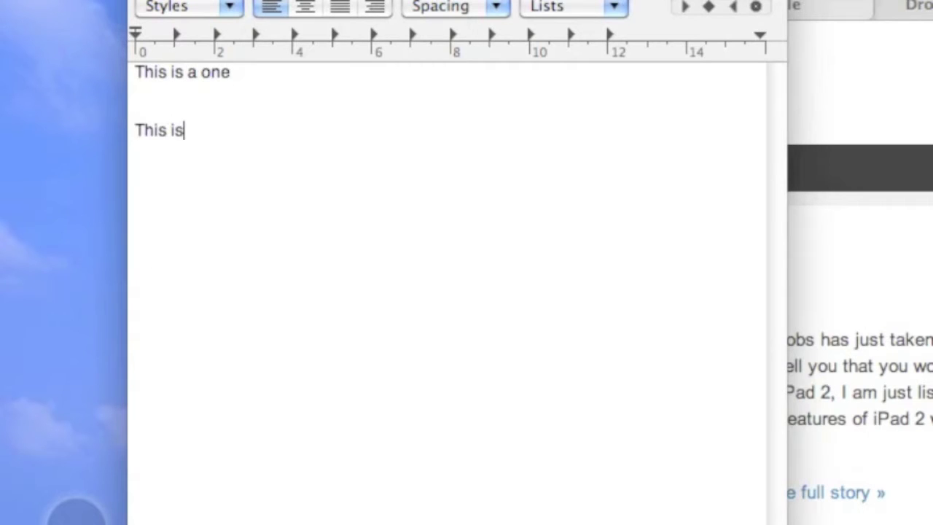
pyautogui.write(' two')
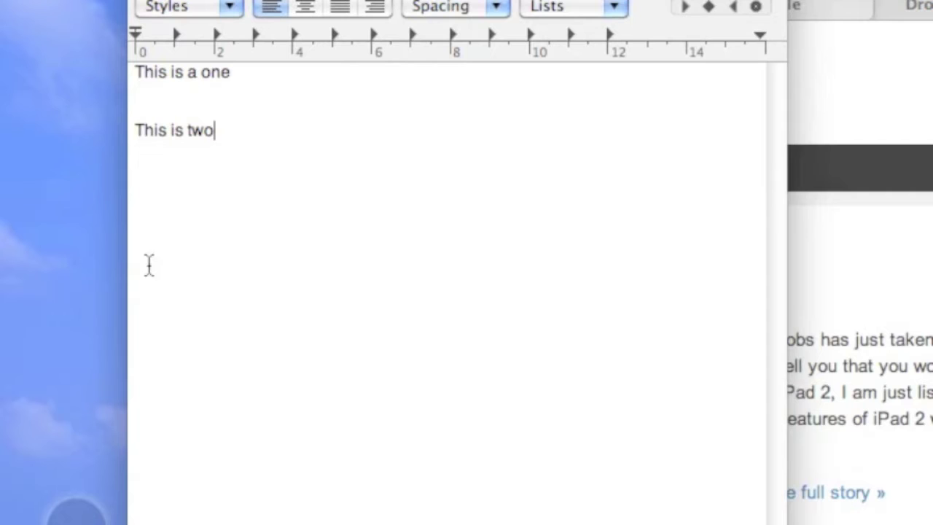
# Copy the line 'This is a one' and paste it a few lines below the text
pyautogui.click(246, 83)
pyautogui.moveTo(247, 83); pyautogui.dragTo(89, 62)
pyautogui.press('super+c')
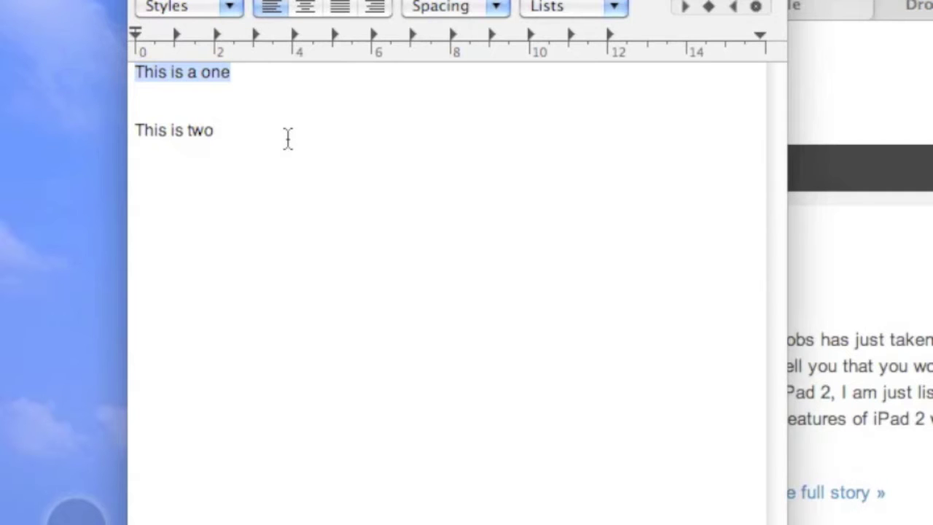
pyautogui.click(365, 188)
pyautogui.press('Return')
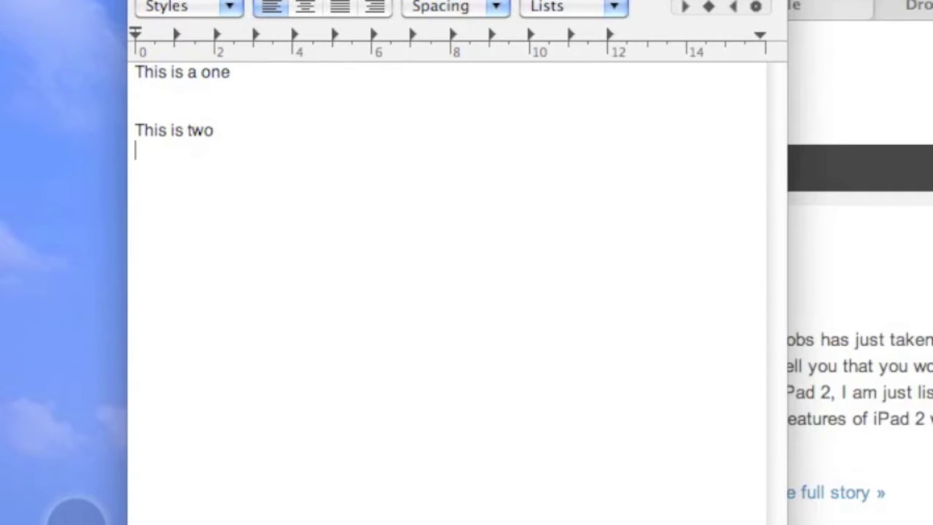
pyautogui.press('Return')
pyautogui.press('Return')
pyautogui.press('super+v')
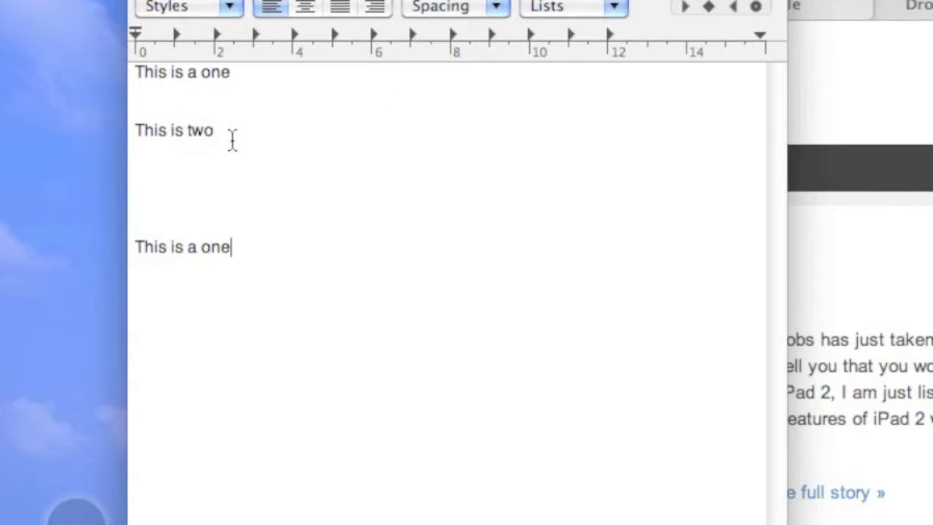
# Copy the line 'This is two' and paste it under the pasted copy
pyautogui.moveTo(225, 133); pyautogui.dragTo(68, 138)
pyautogui.press('super+c')
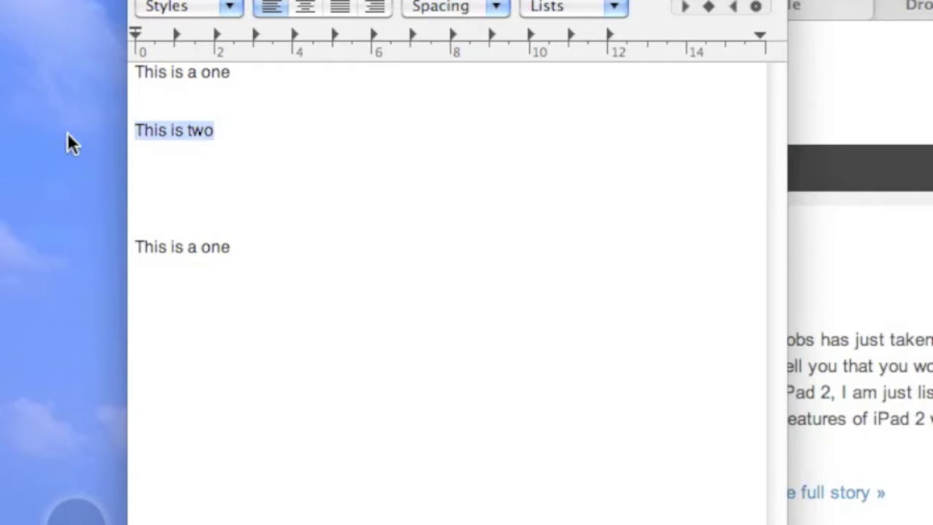
pyautogui.click(272, 253)
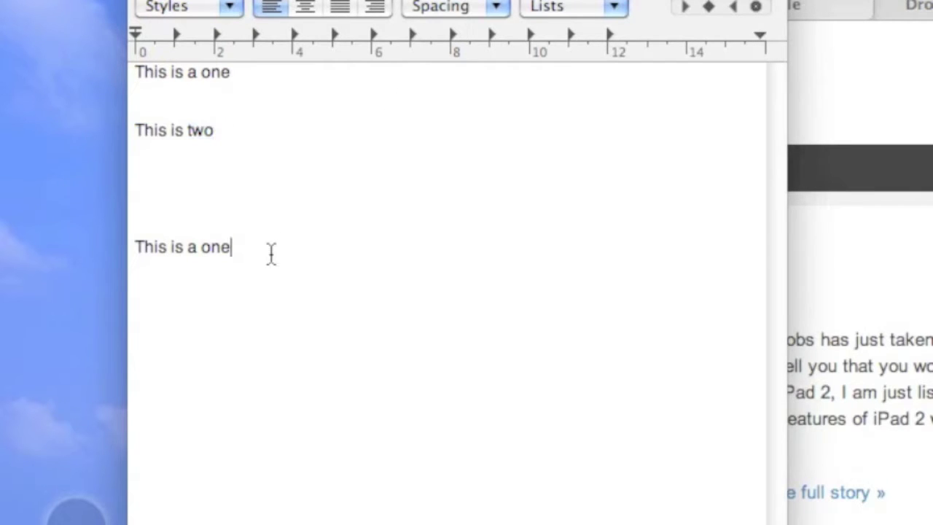
pyautogui.press('Return')
pyautogui.press('Return')
pyautogui.press('super+v')
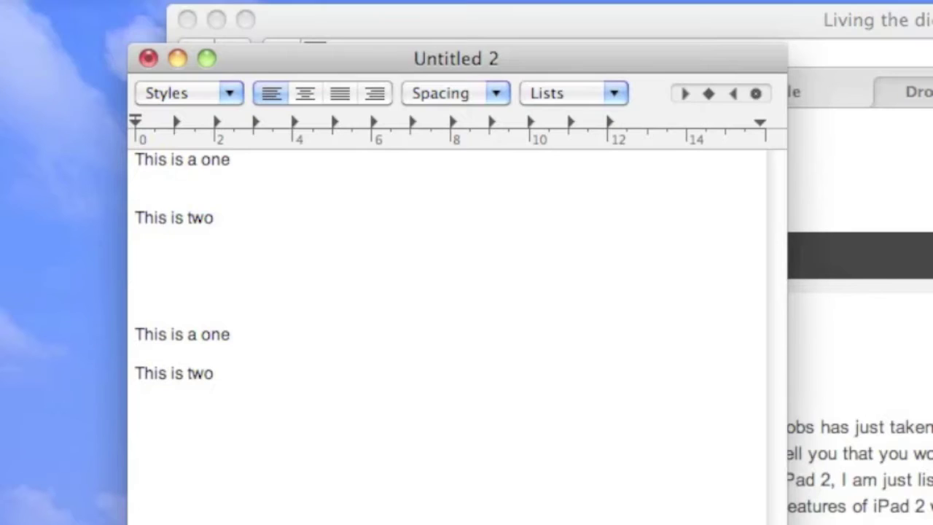
pyautogui.click(240, 161)
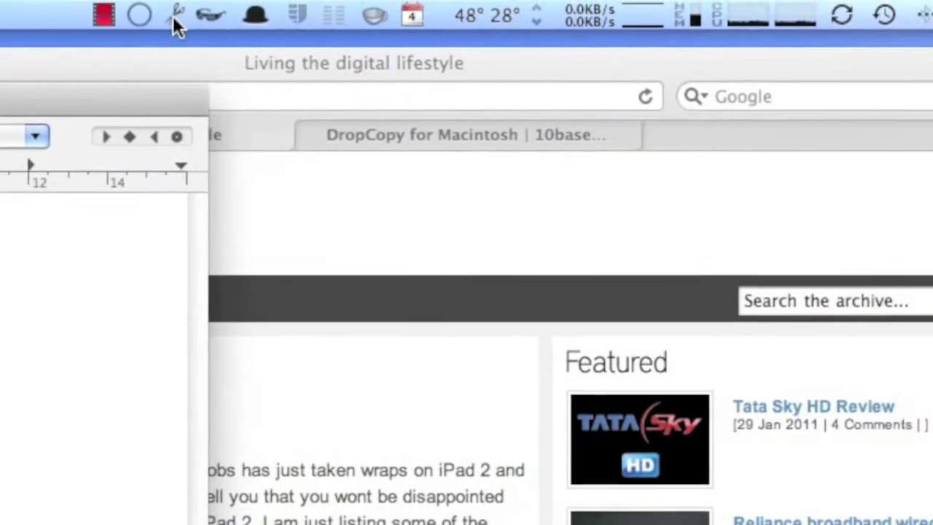
# Check Jumpcut's clipping history for the copied lines, then open its Preferences
pyautogui.click(172, 15)
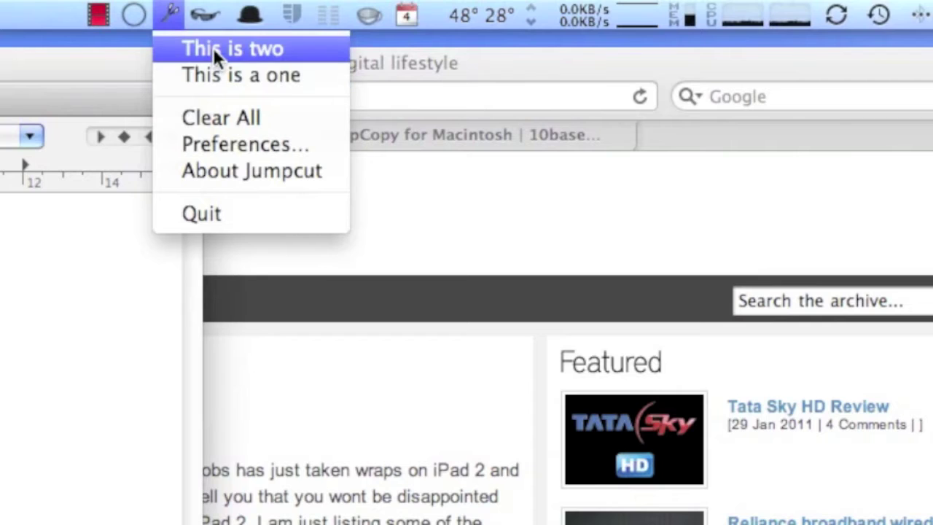
pyautogui.click(227, 143)
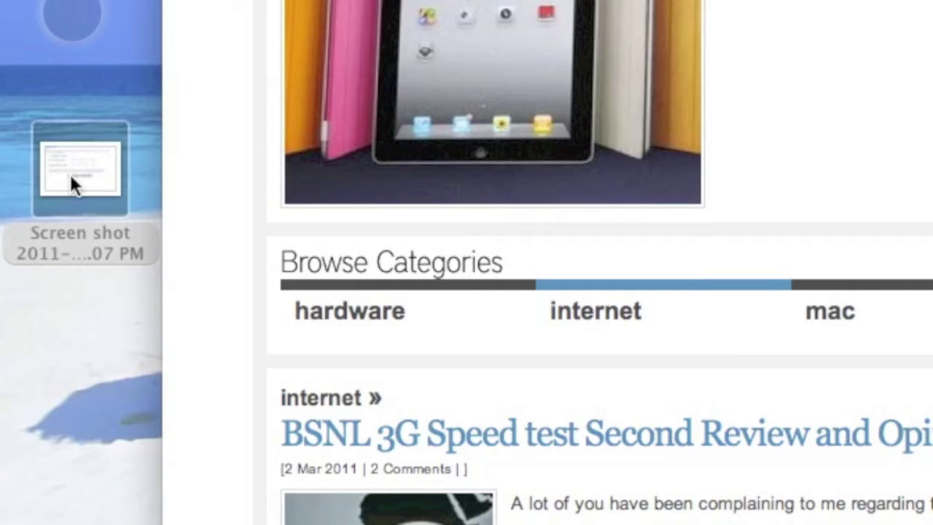
# Drop the desktop screenshot file onto the DropCopy zone to send a copy
pyautogui.moveTo(70, 171); pyautogui.dragTo(81, 21)
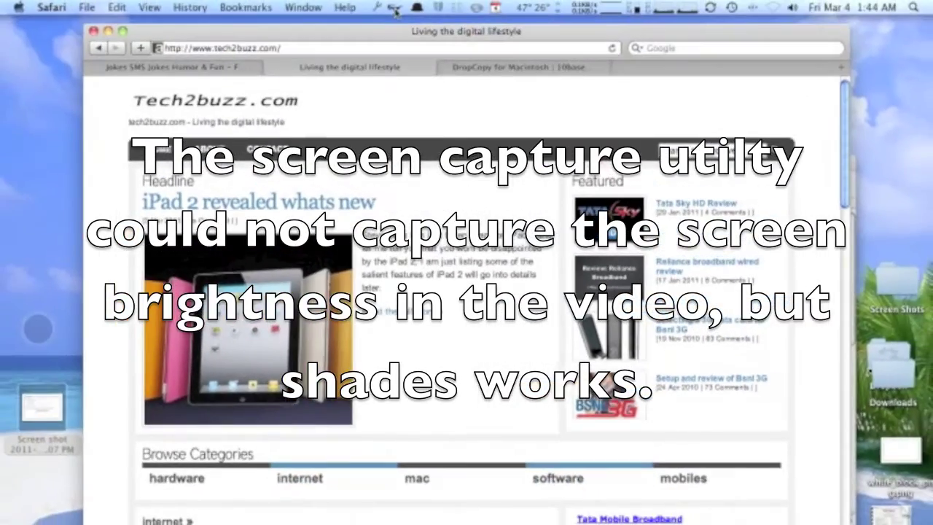
# Lower the Shades brightness slider from 58% to 44% to dim the screen
pyautogui.click(395, 9)
pyautogui.moveTo(394, 44)
pyautogui.mouseDown()
pyautogui.moveTo(394, 55)
pyautogui.moveTo(396, 30)
pyautogui.moveTo(396, 51)
pyautogui.mouseUp()
pyautogui.press('F1')
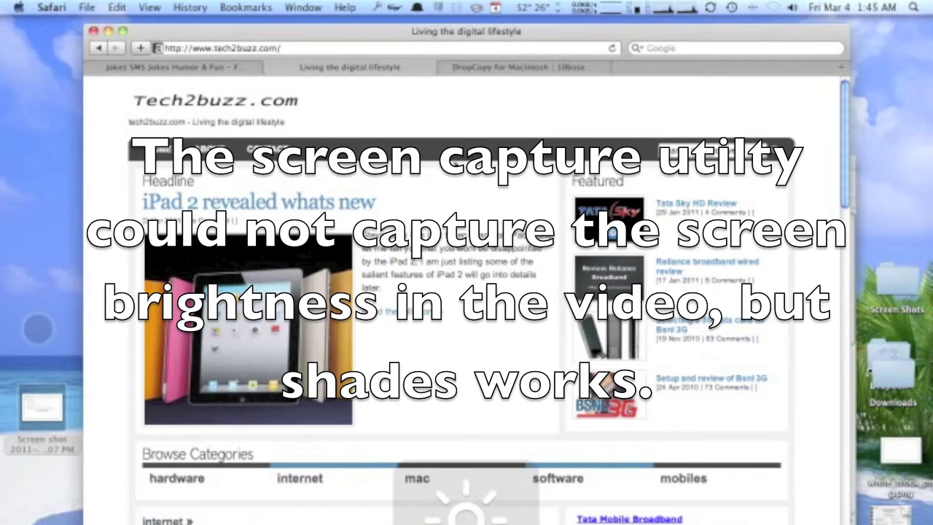
pyautogui.click(394, 7)
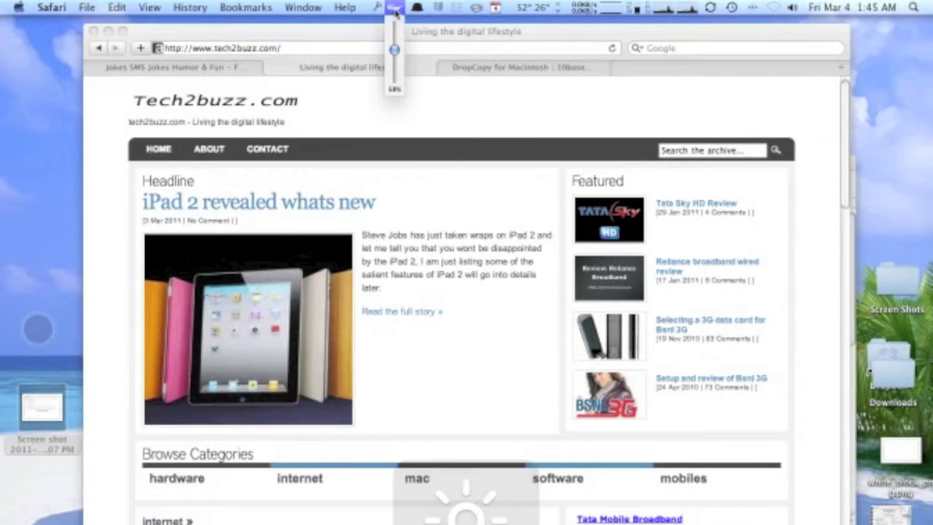
pyautogui.moveTo(394, 49)
pyautogui.mouseDown()
pyautogui.moveTo(394, 58)
pyautogui.moveTo(397, 51)
pyautogui.mouseUp()
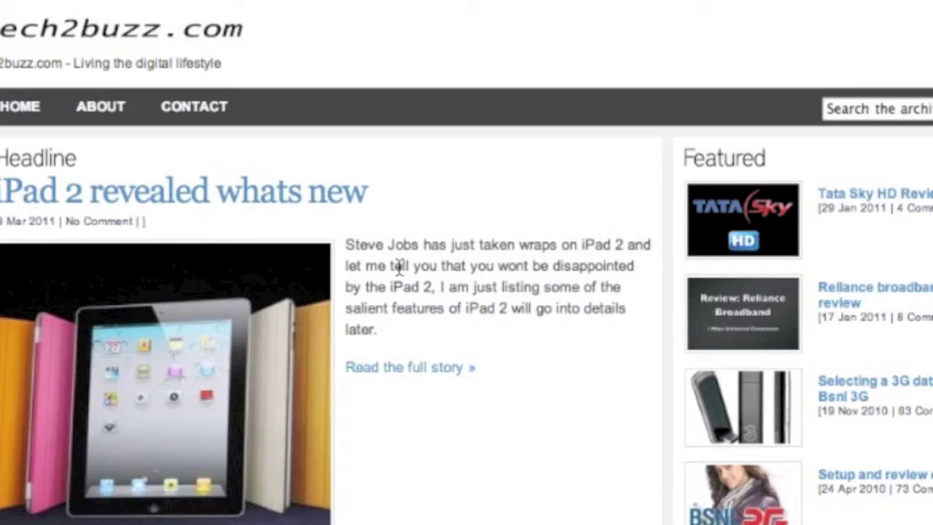
pyautogui.hotkey('alt', 'space')
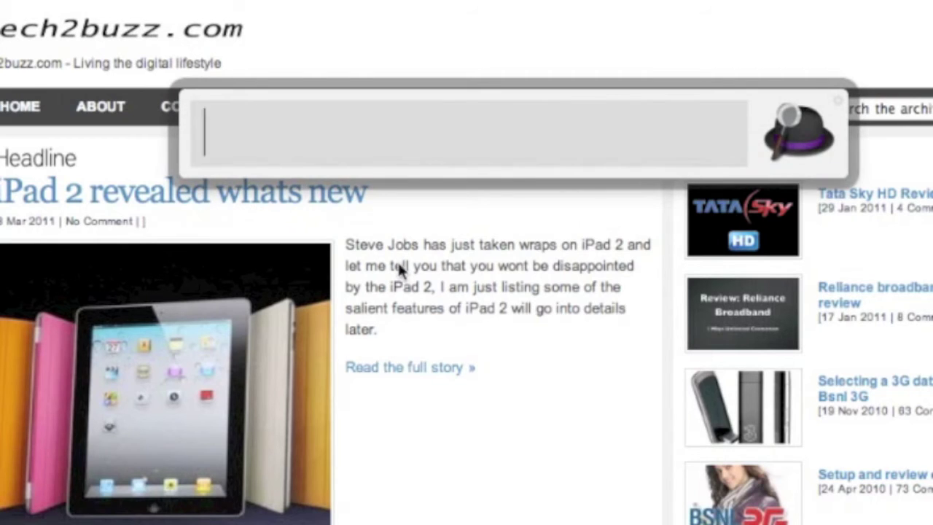
pyautogui.write('f')
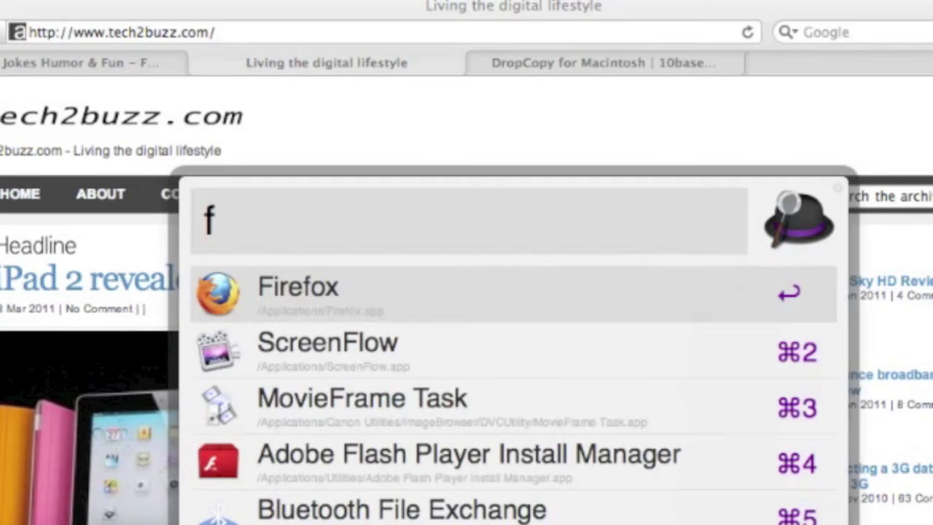
pyautogui.write('ire')
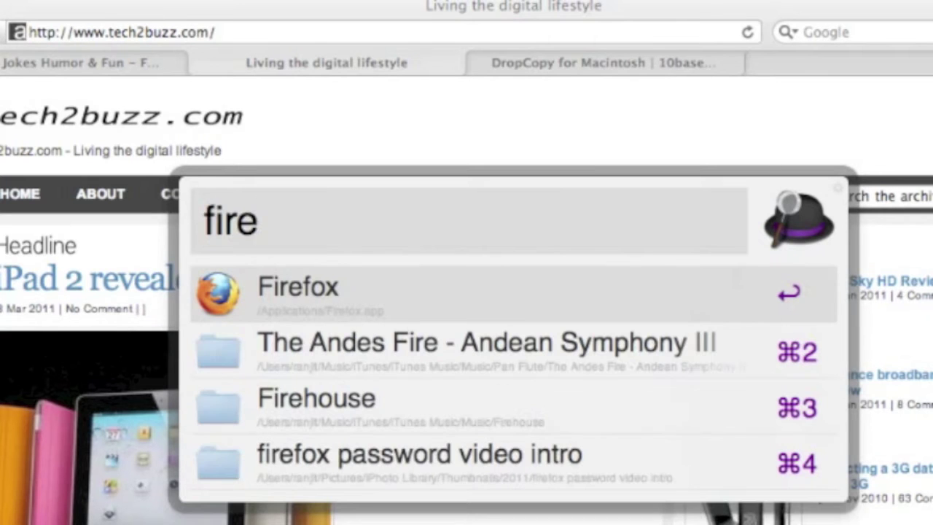
pyautogui.press('BackSpace')
pyautogui.press('BackSpace')
pyautogui.press('BackSpace')
pyautogui.press('BackSpace')
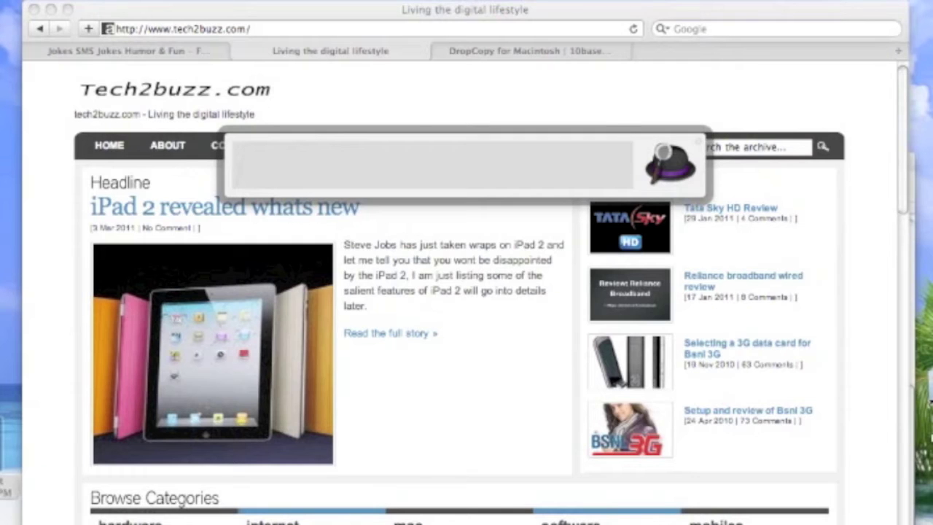
pyautogui.press('Escape')
pyautogui.press('super+space')
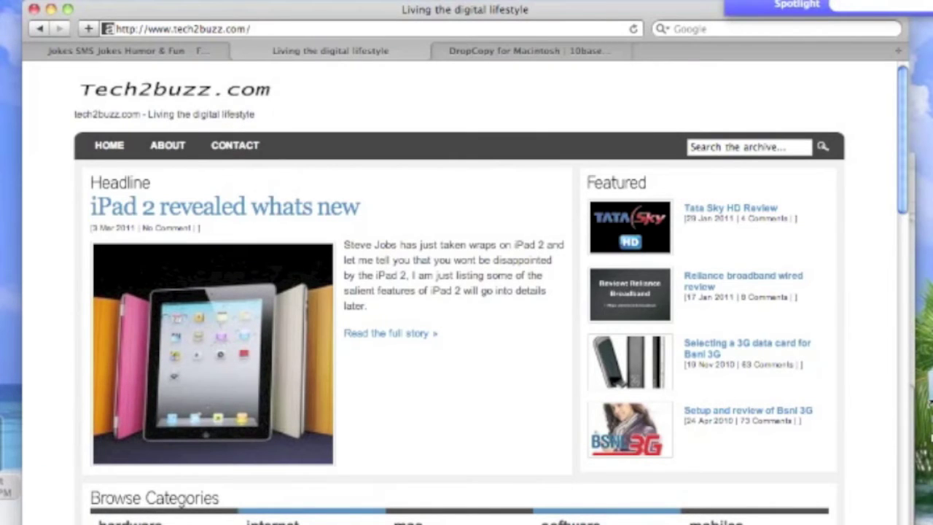
pyautogui.press('Escape')
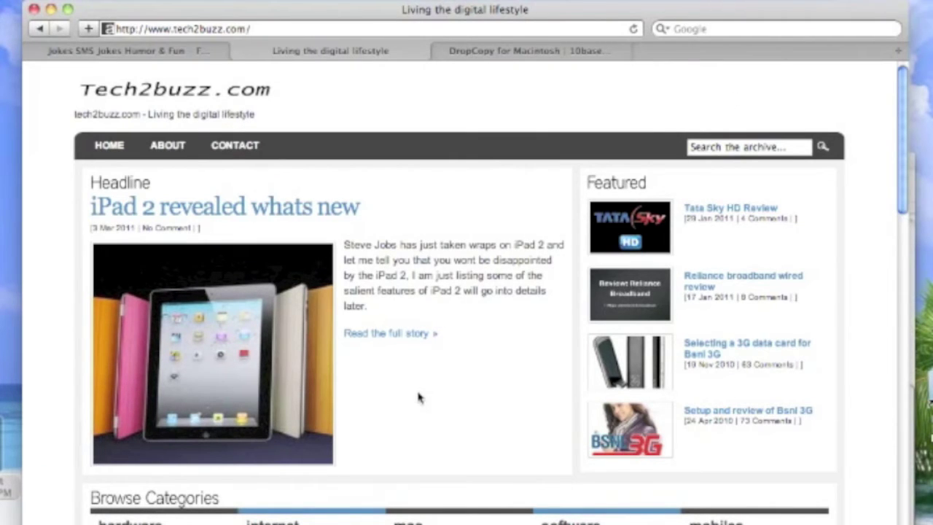
pyautogui.hotkey('alt', 'space')
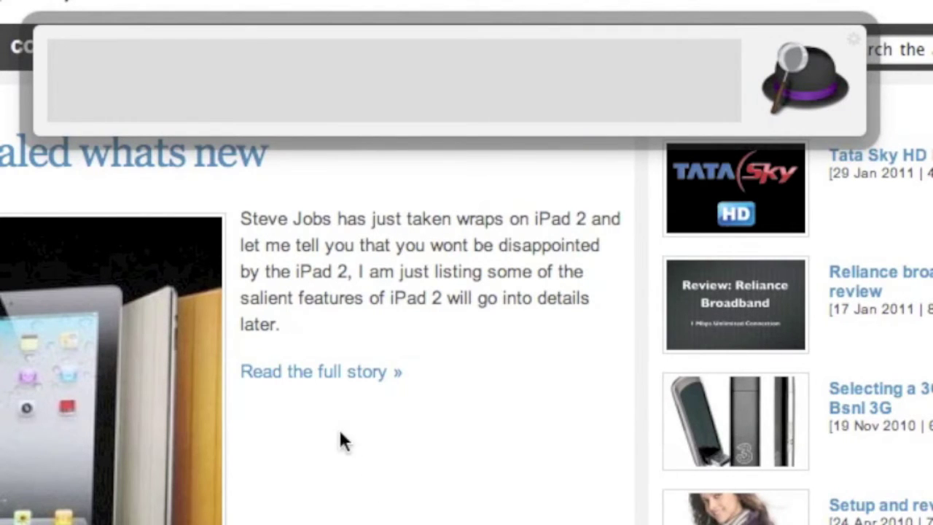
pyautogui.press('Escape')
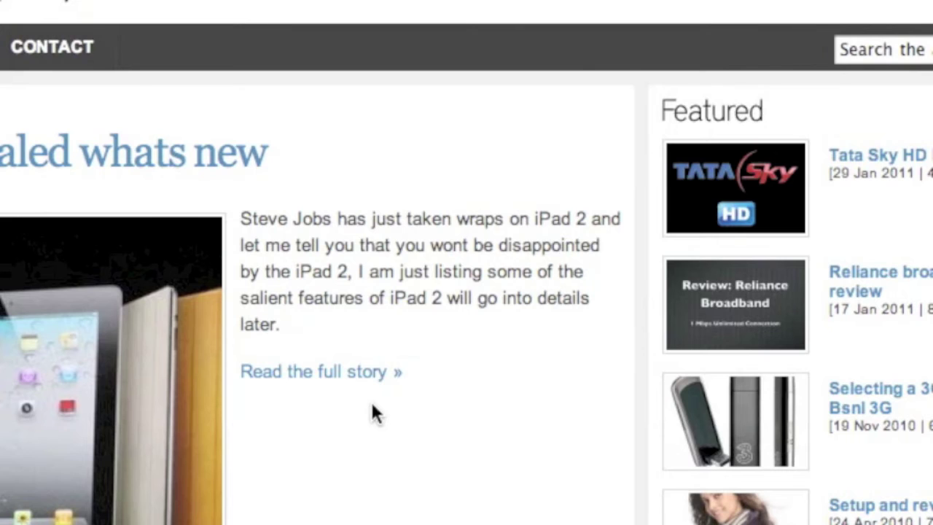
pyautogui.hotkey('alt', 'space')
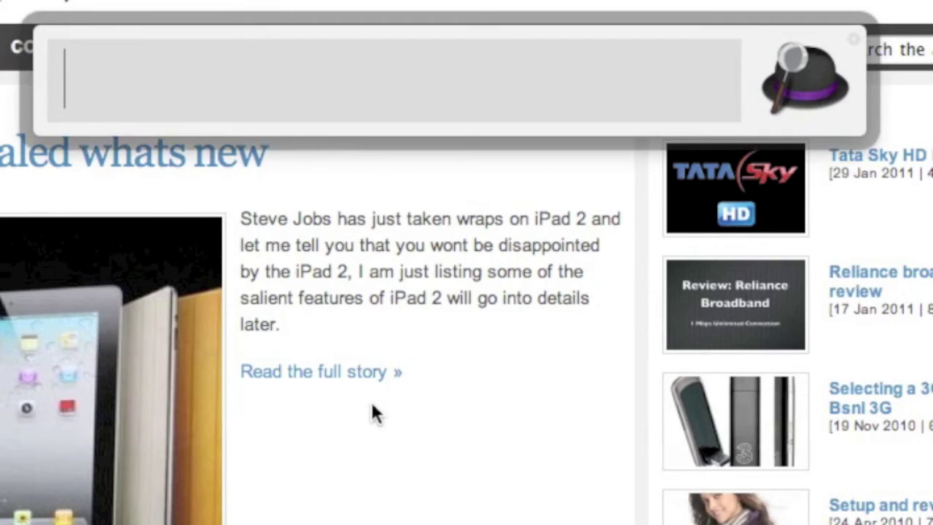
pyautogui.write('cal')
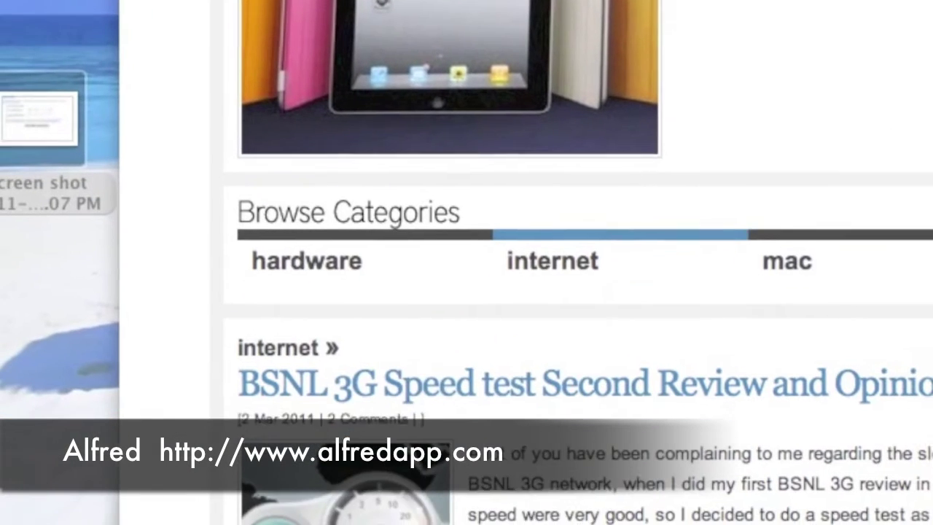
pyautogui.press('Return')
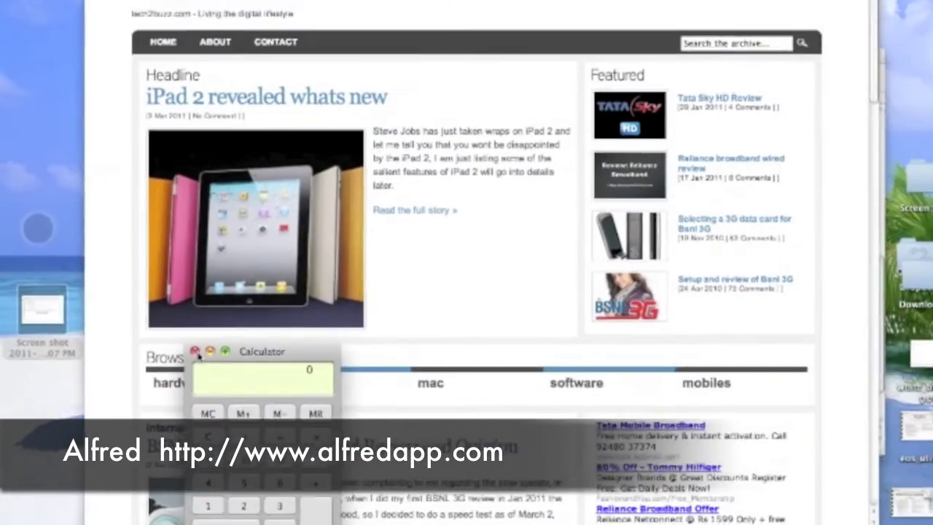
pyautogui.press('super+q')
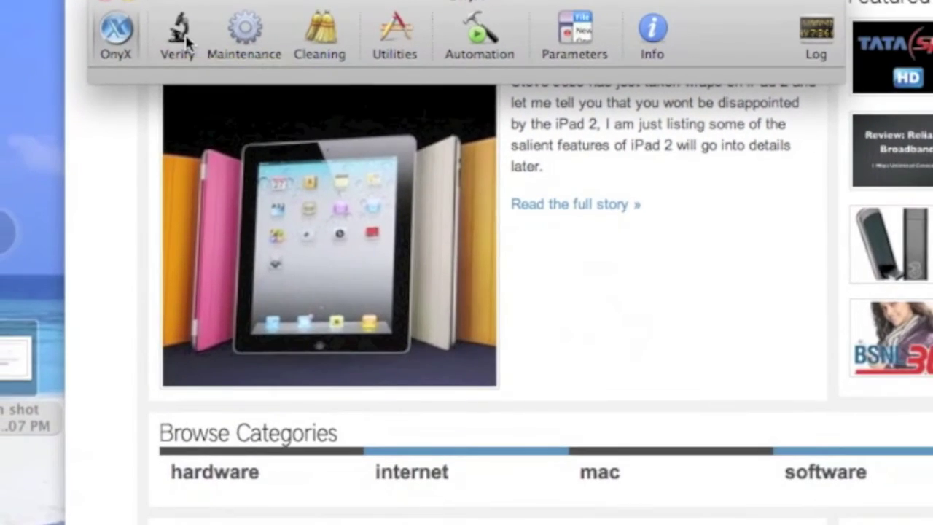
# Step through OnyX's Verify, Maintenance, Cleaning, Utilities and Automation panes, ending on Parameters
pyautogui.click(110, 264)
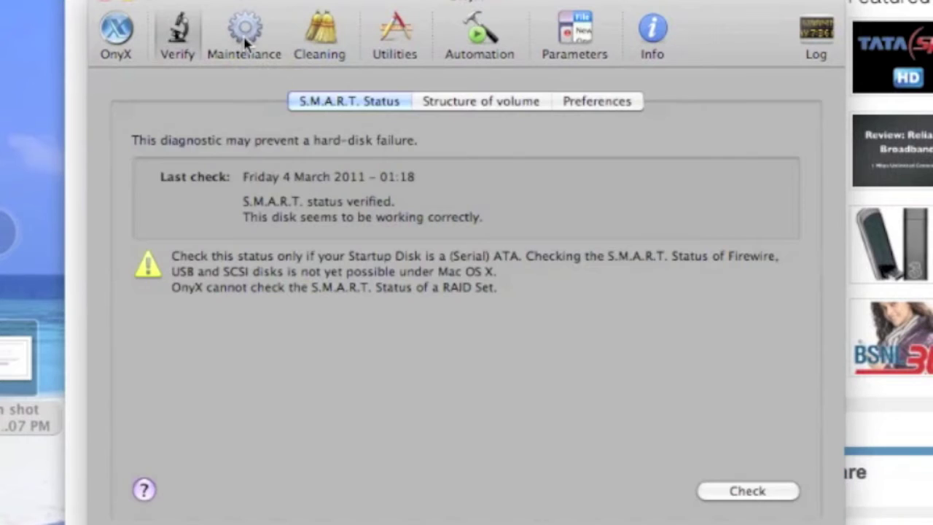
pyautogui.click(244, 40)
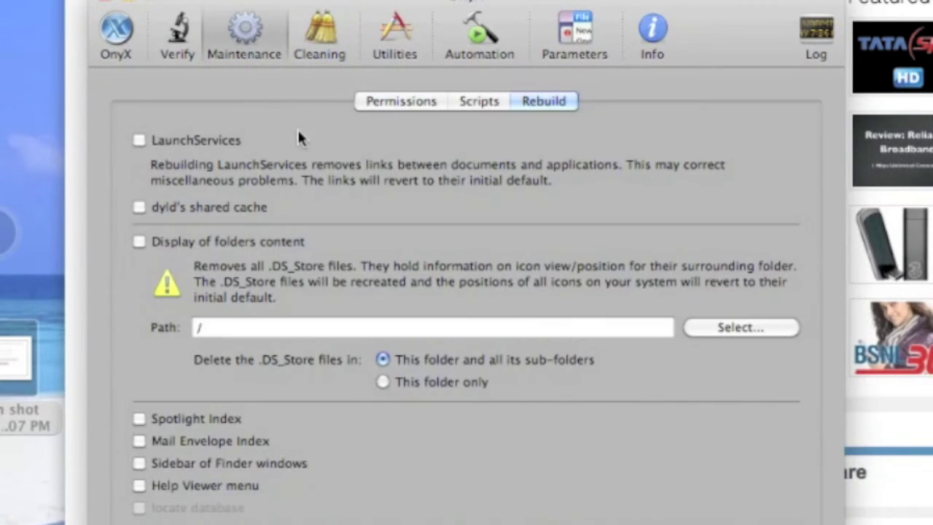
pyautogui.click(321, 29)
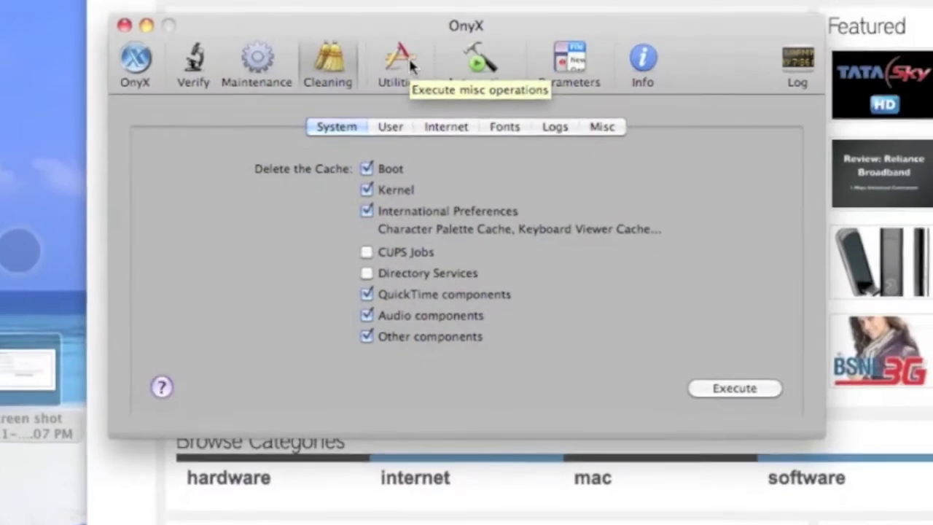
pyautogui.click(393, 115)
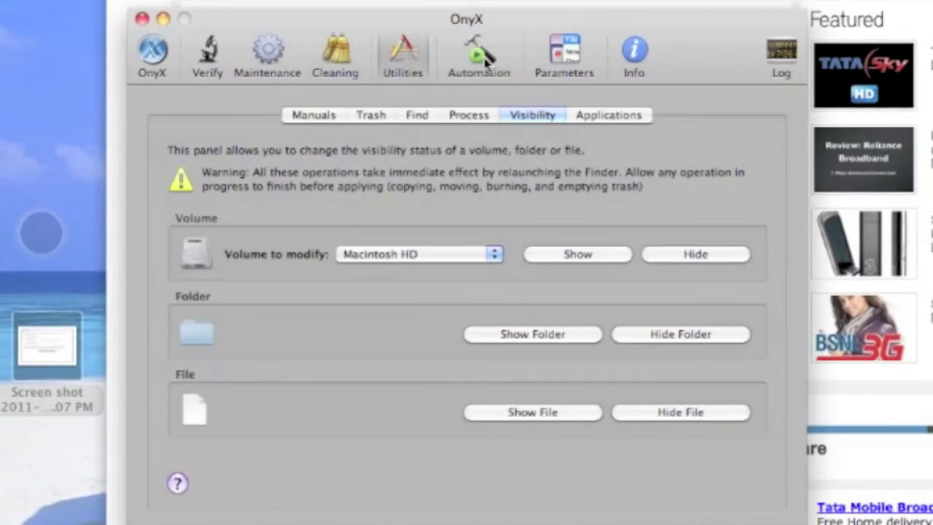
pyautogui.click(479, 62)
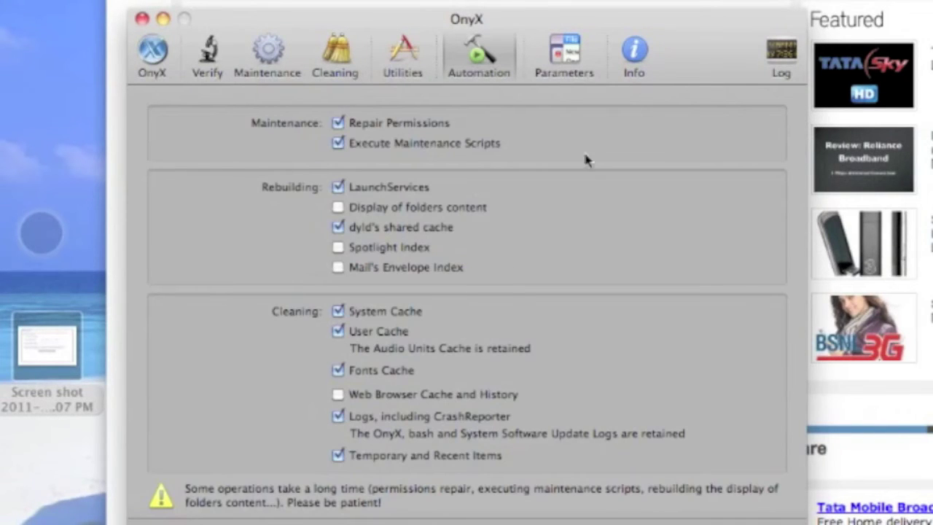
pyautogui.click(573, 76)
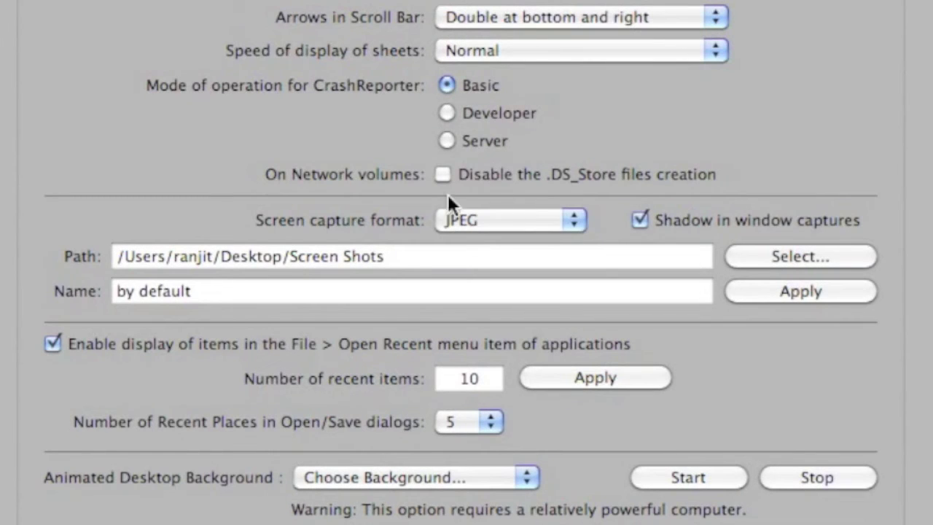
# Keep JPEG as the screen capture format and move the OnyX window higher
pyautogui.click(510, 223)
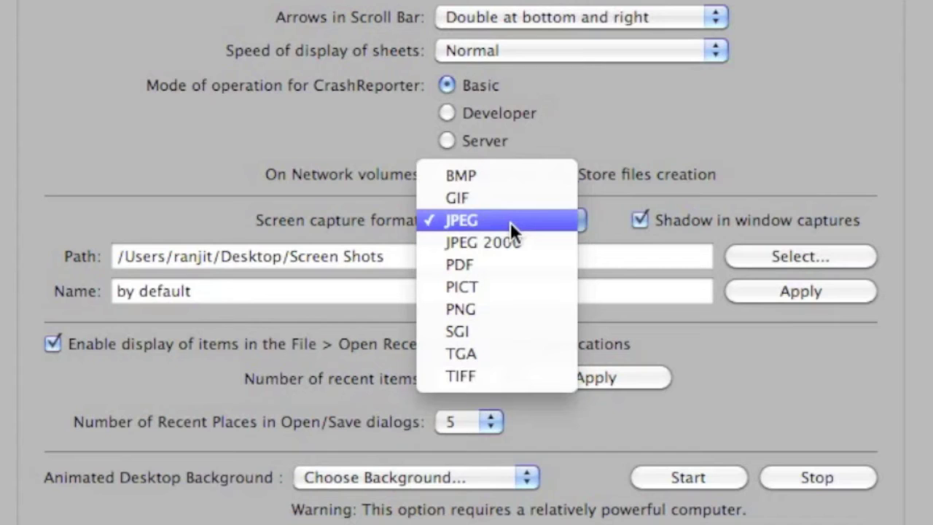
pyautogui.click(461, 219)
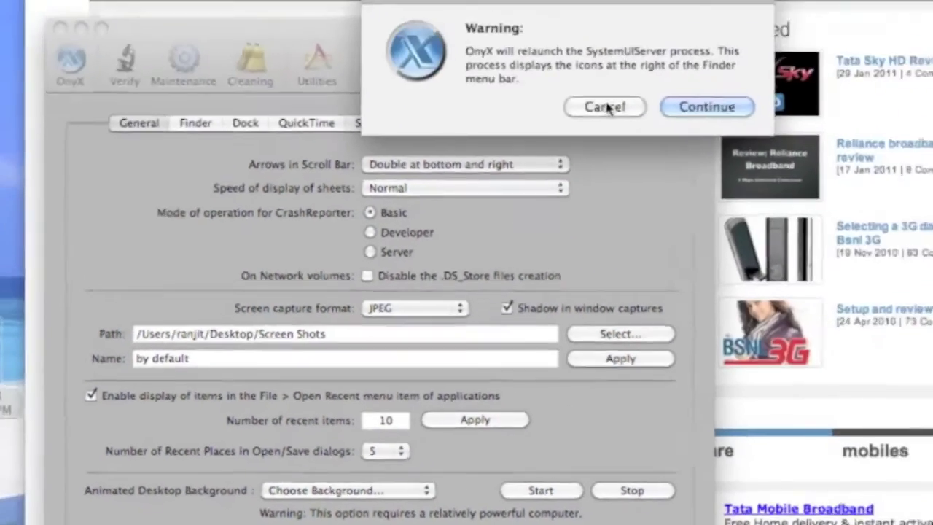
pyautogui.click(605, 107)
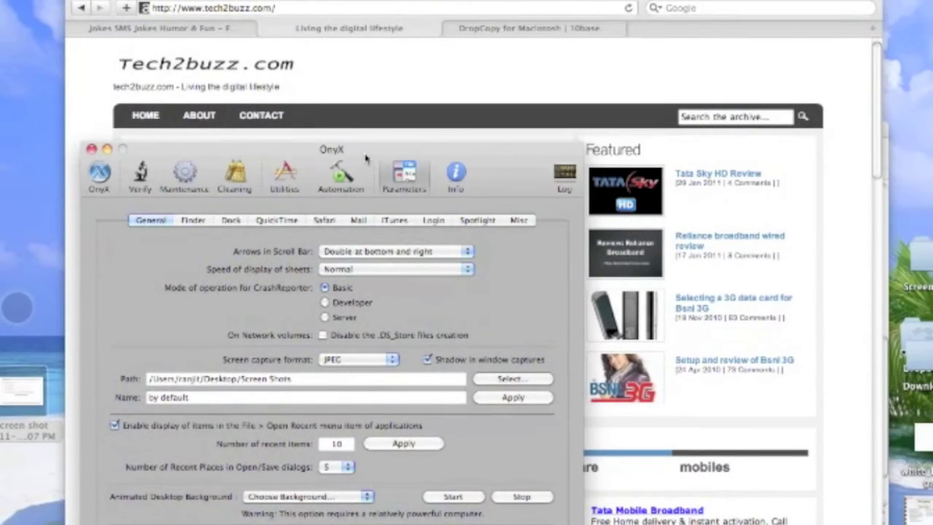
pyautogui.moveTo(364, 154); pyautogui.dragTo(394, 86)
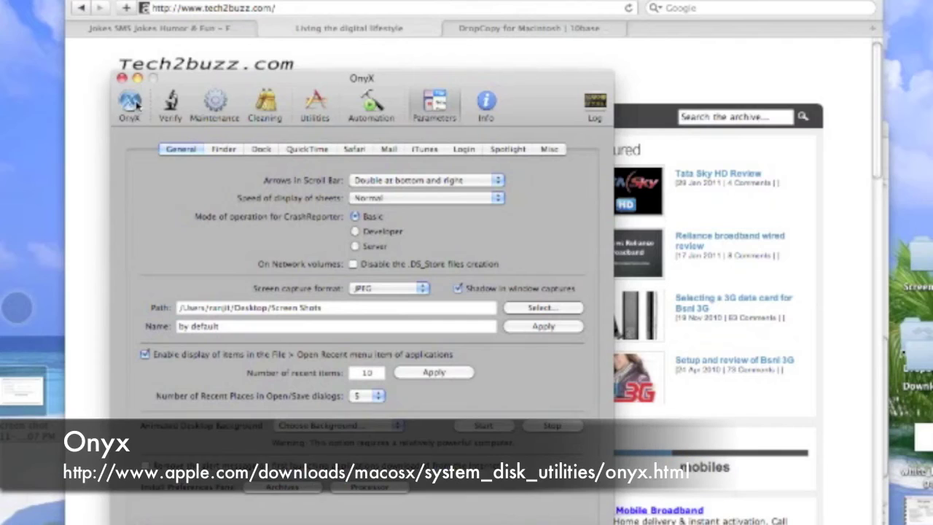
# Quit OnyX, confirming with Continue
pyautogui.click(131, 104)
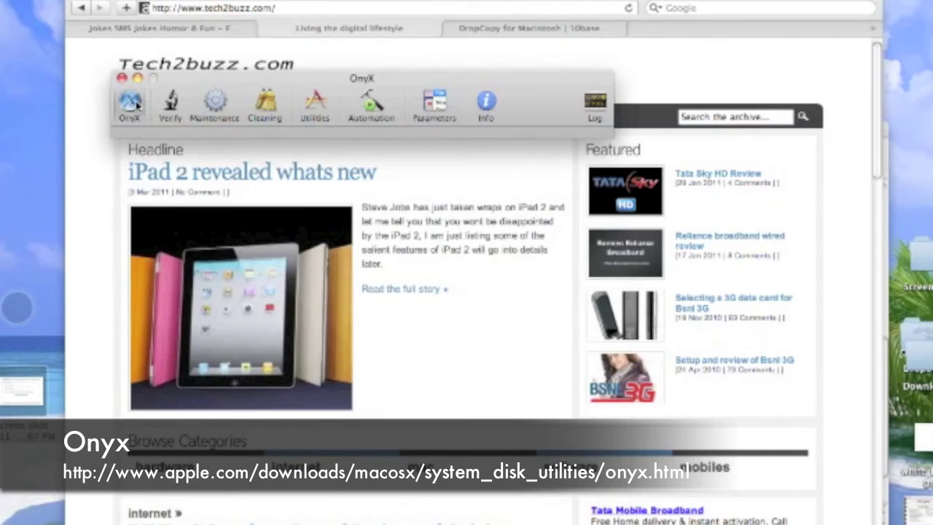
pyautogui.click(122, 79)
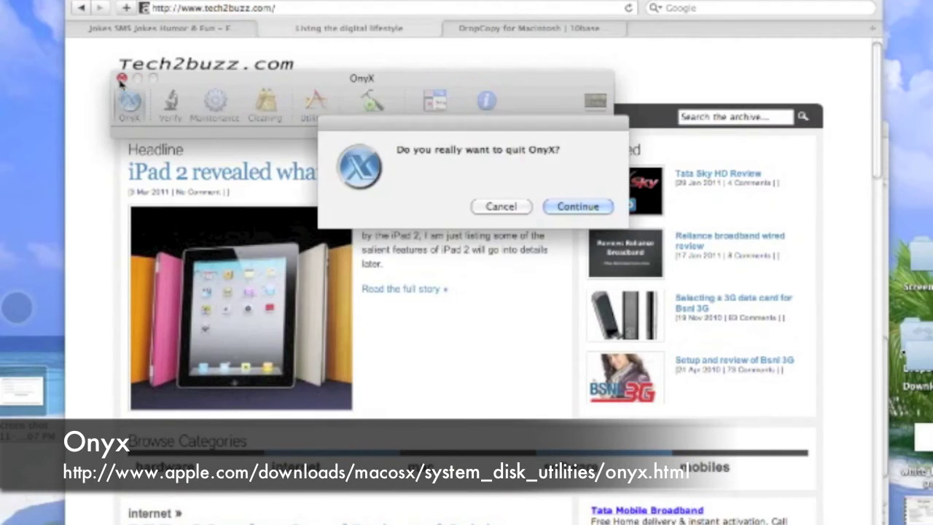
pyautogui.click(584, 210)
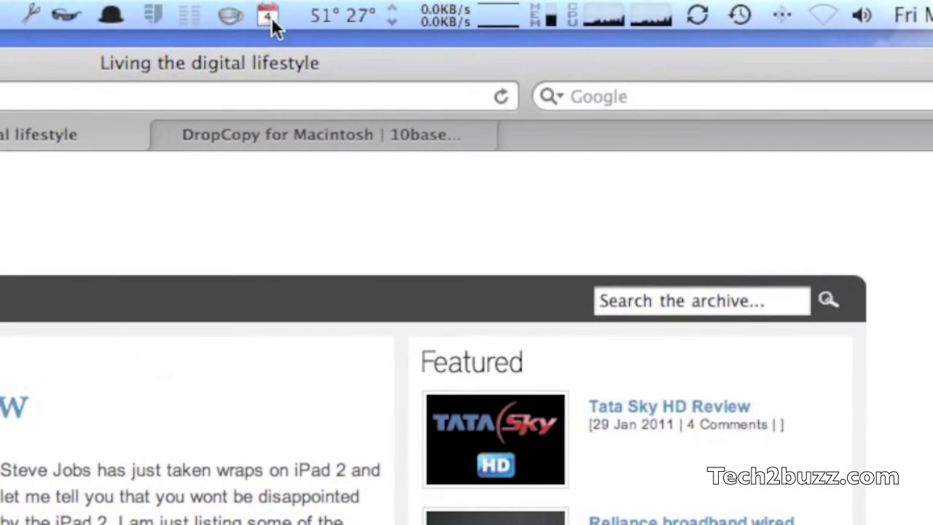
pyautogui.click(231, 19)
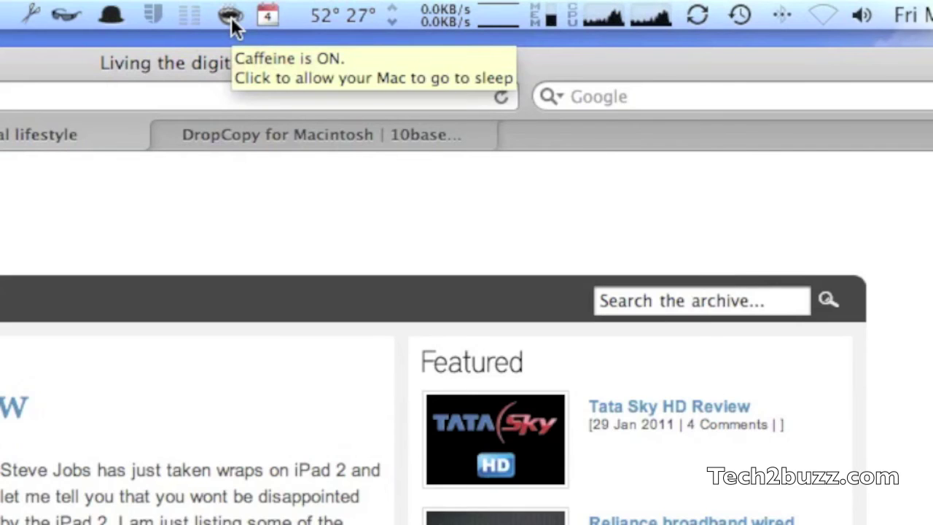
pyautogui.click(231, 17)
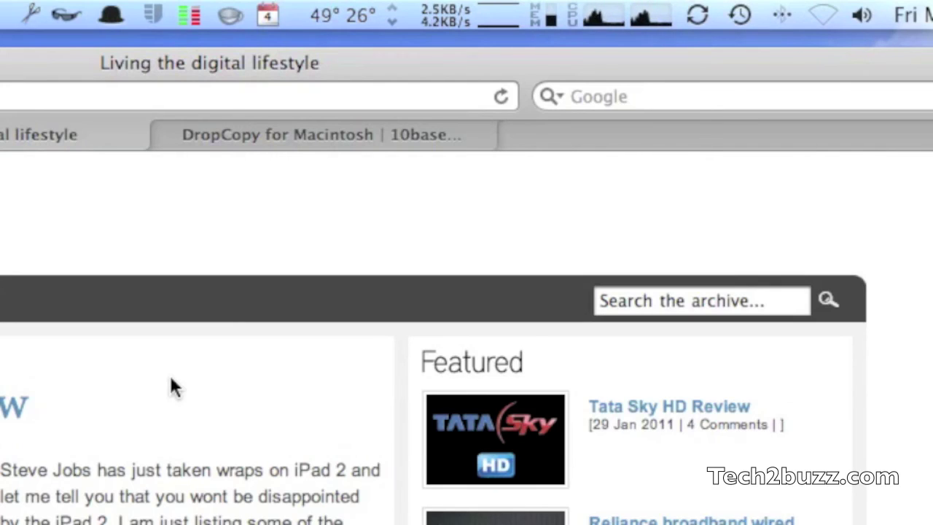
pyautogui.click(226, 18)
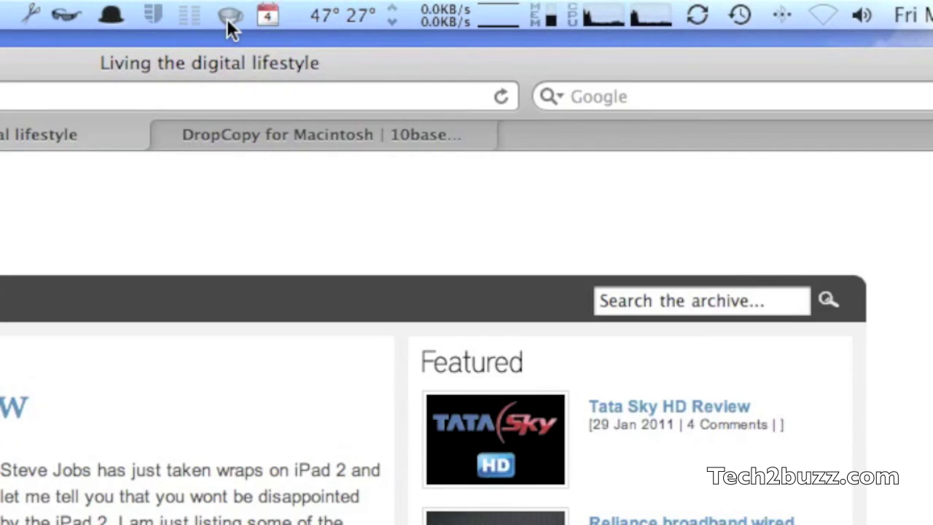